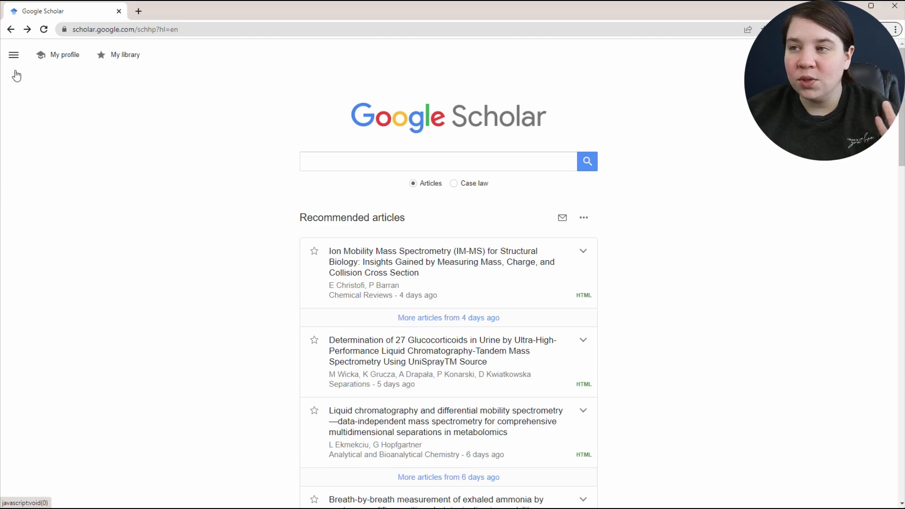
Open the Scholar Alerts page from the navigation menu; it shows no alerts yet.
{"action": "left_click", "coordinate": [14, 60]}
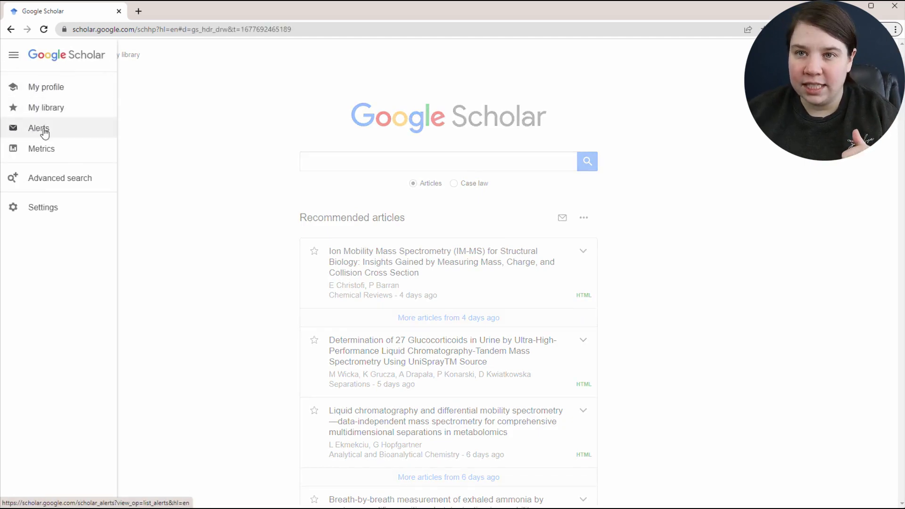
{"action": "left_click", "coordinate": [39, 128]}
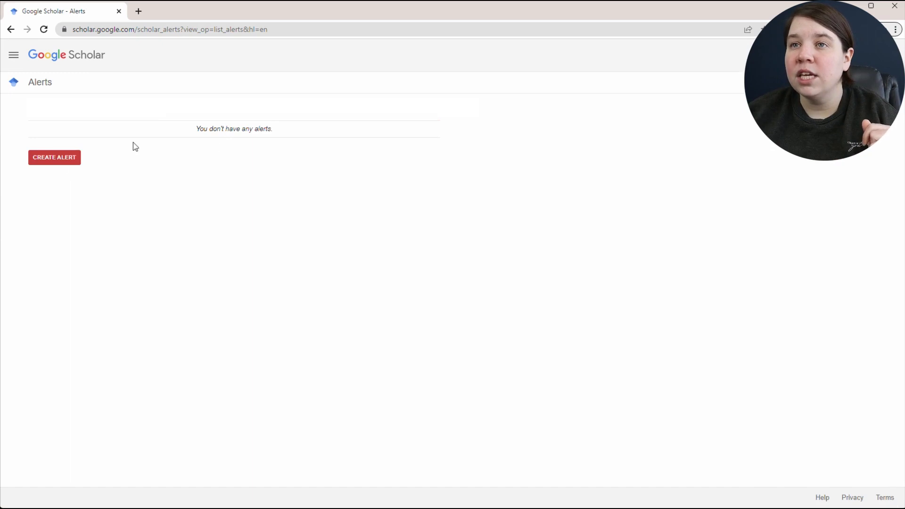
Start a new alert for "Steroids" & "Ion Mobility" and expand its 9 relevant sample results.
{"action": "left_click", "coordinate": [52, 160]}
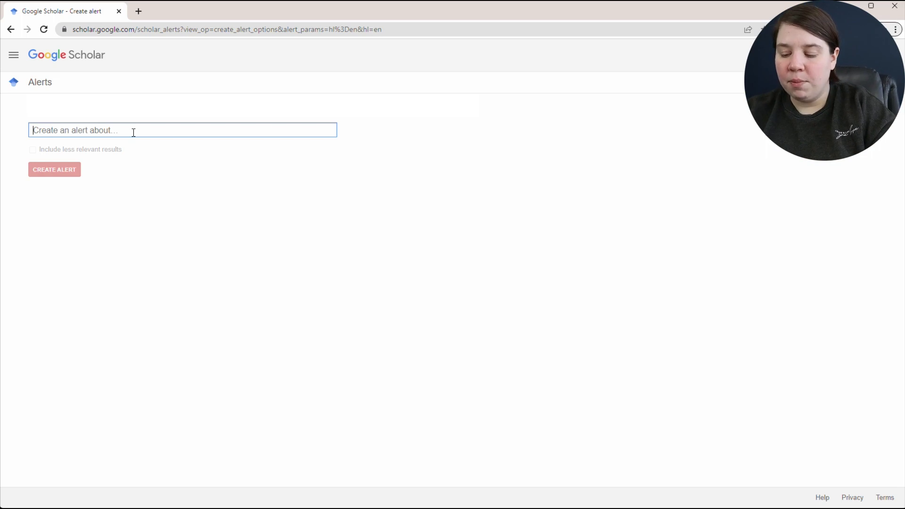
{"action": "type", "text": "\"Steroids\" and \"Ion Mobility"}
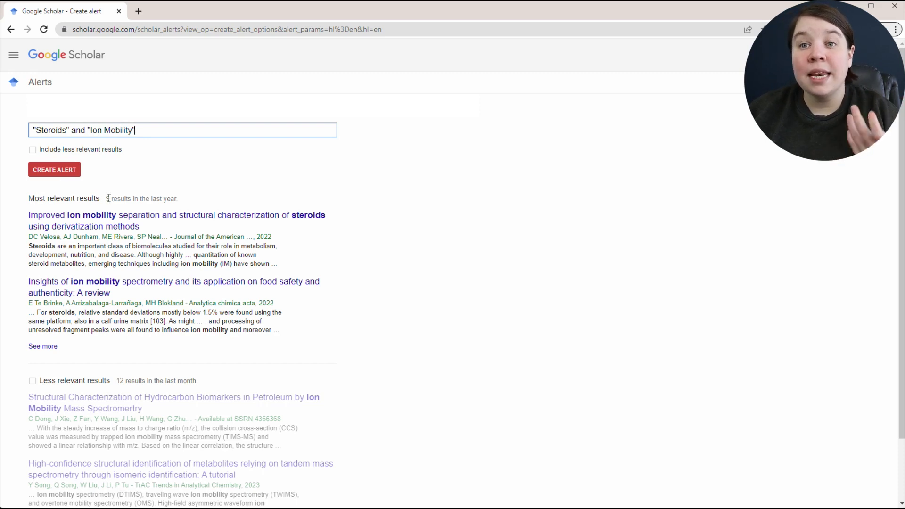
{"action": "left_click", "coordinate": [41, 347]}
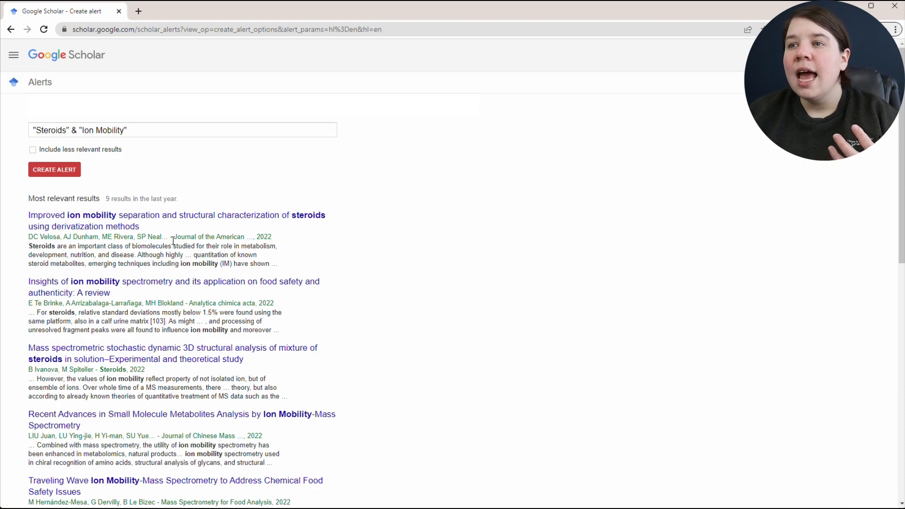
{"action": "scroll", "coordinate": [193, 295], "scroll_direction": "down", "scroll_amount": 1}
{"action": "scroll", "coordinate": [365, 268], "scroll_direction": "down", "scroll_amount": 2}
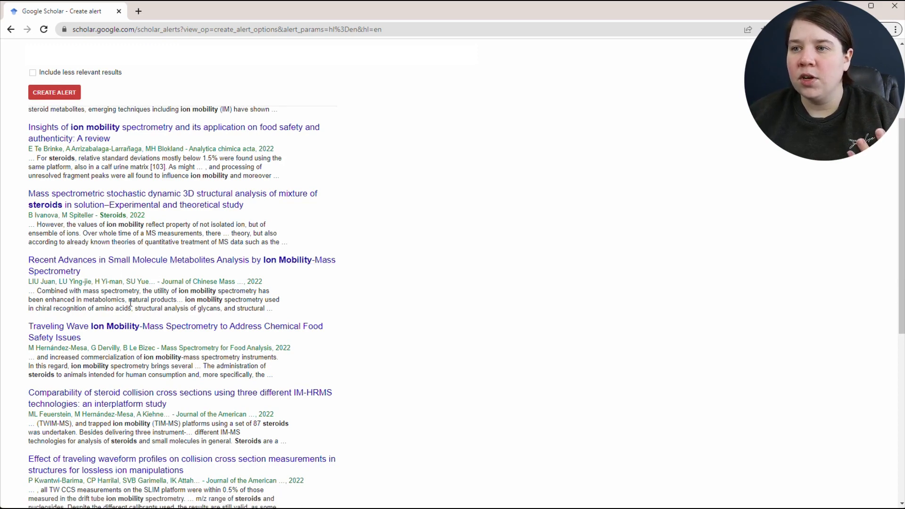
{"action": "scroll", "coordinate": [131, 301], "scroll_direction": "down", "scroll_amount": 2}
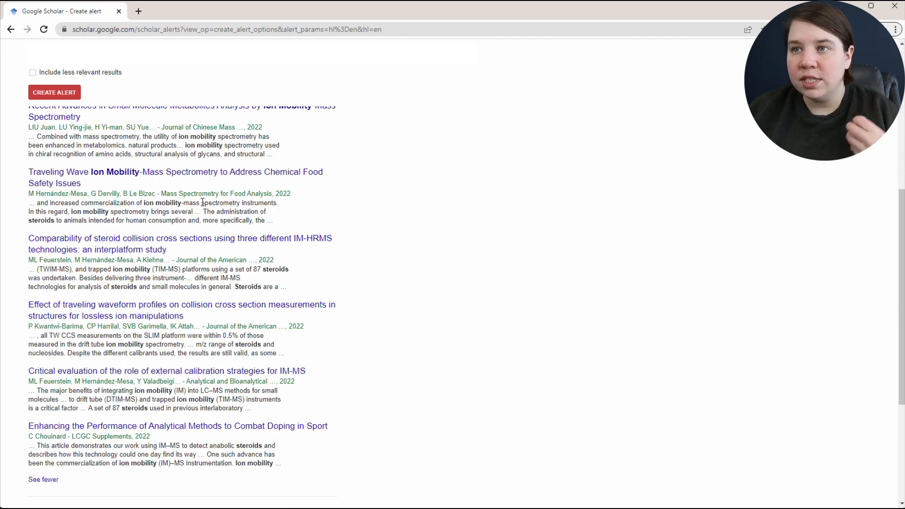
{"action": "scroll", "coordinate": [182, 250], "scroll_direction": "down", "scroll_amount": 1}
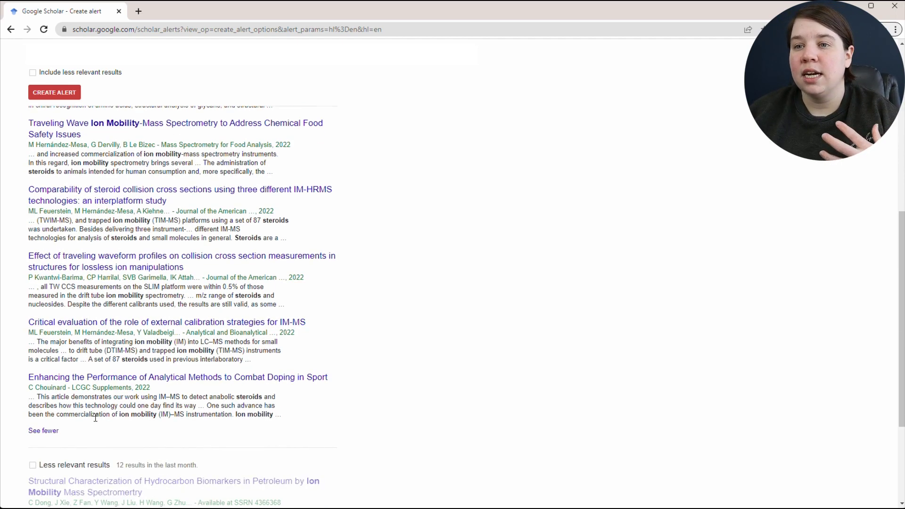
Collapse the alert's expanded sample results back to the first two.
{"action": "left_click", "coordinate": [42, 433]}
{"action": "scroll", "coordinate": [42, 431], "scroll_direction": "up", "scroll_amount": 3}
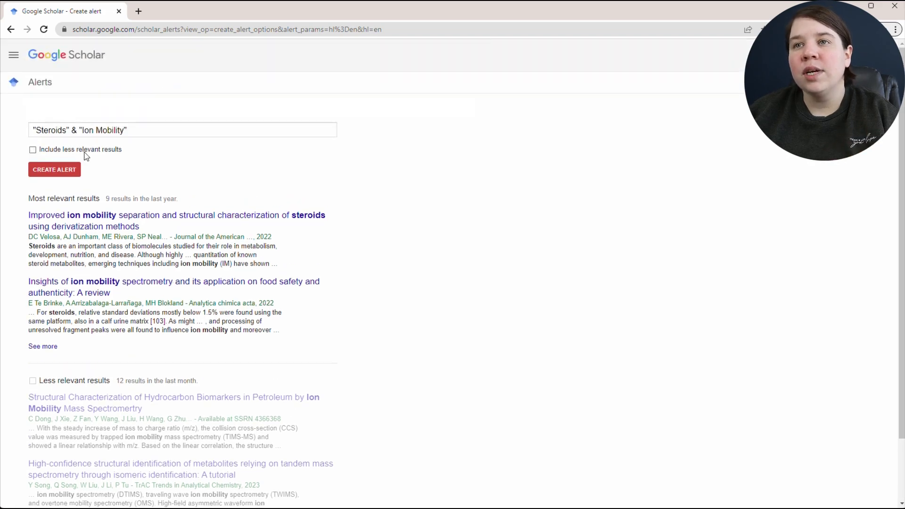
{"action": "scroll", "coordinate": [422, 374], "scroll_direction": "down", "scroll_amount": 2}
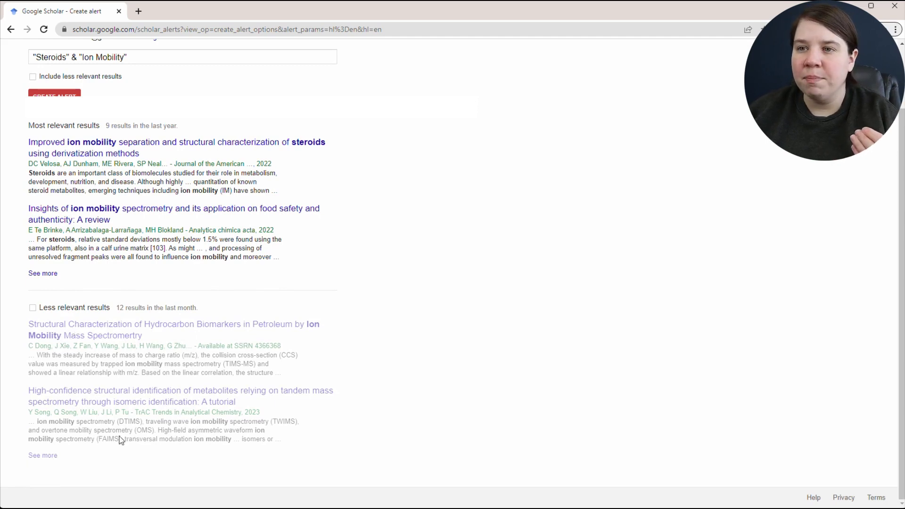
{"action": "scroll", "coordinate": [283, 347], "scroll_direction": "up", "scroll_amount": 3}
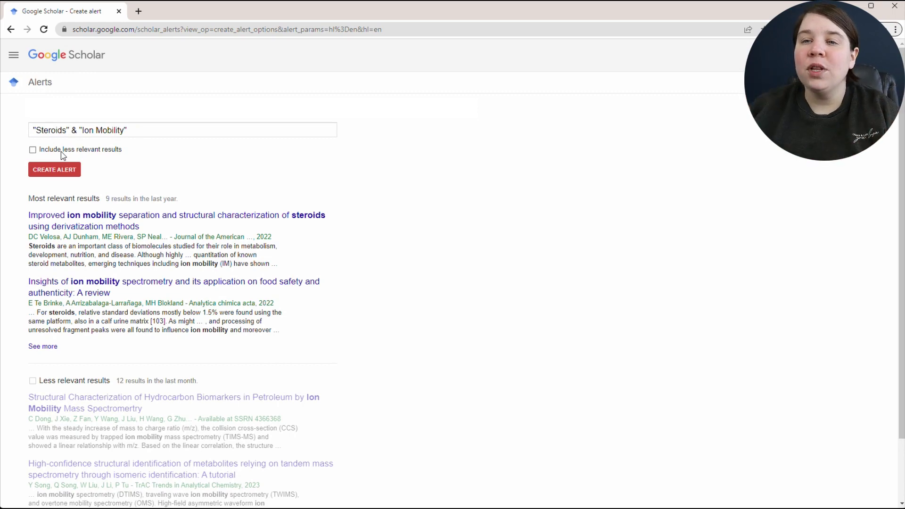
Save the "Steroids" & "Ion Mobility" alert and go back to the Scholar home page.
{"action": "left_click_drag", "start_coordinate": [141, 130], "coordinate": [21, 133]}
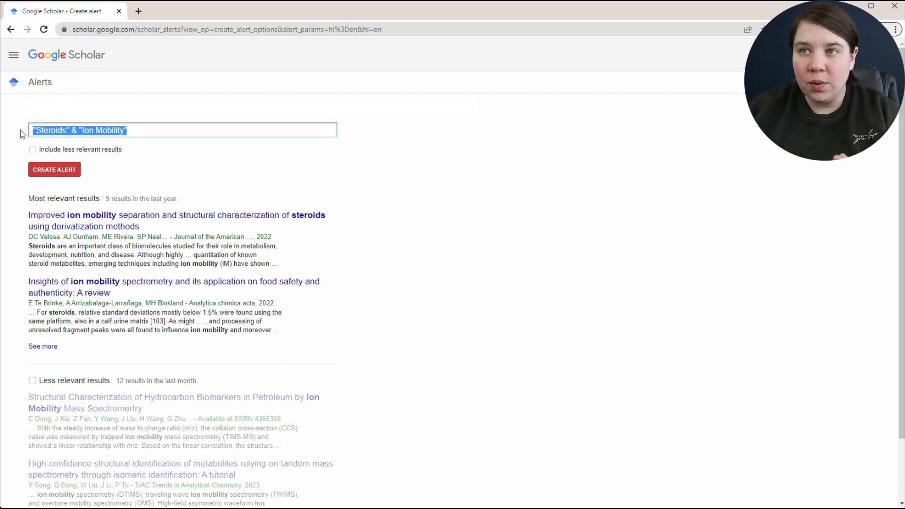
{"action": "left_click", "coordinate": [267, 125]}
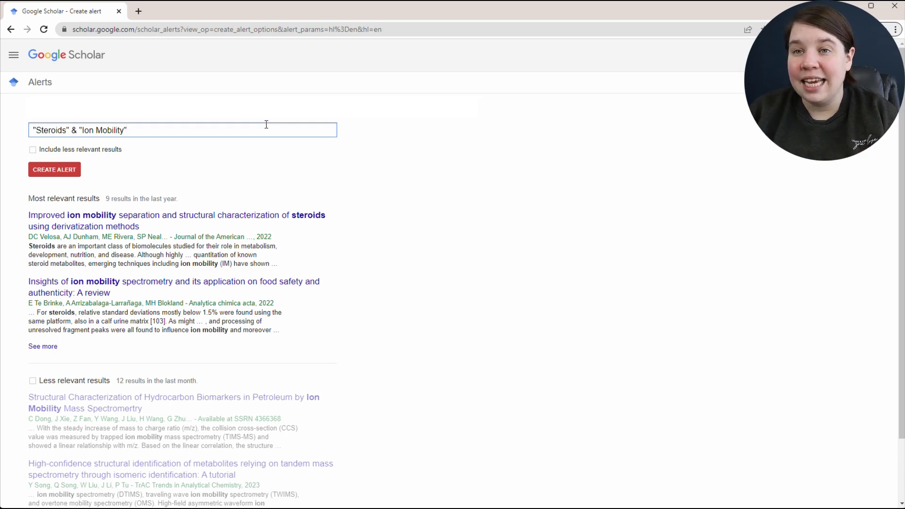
{"action": "left_click", "coordinate": [43, 171]}
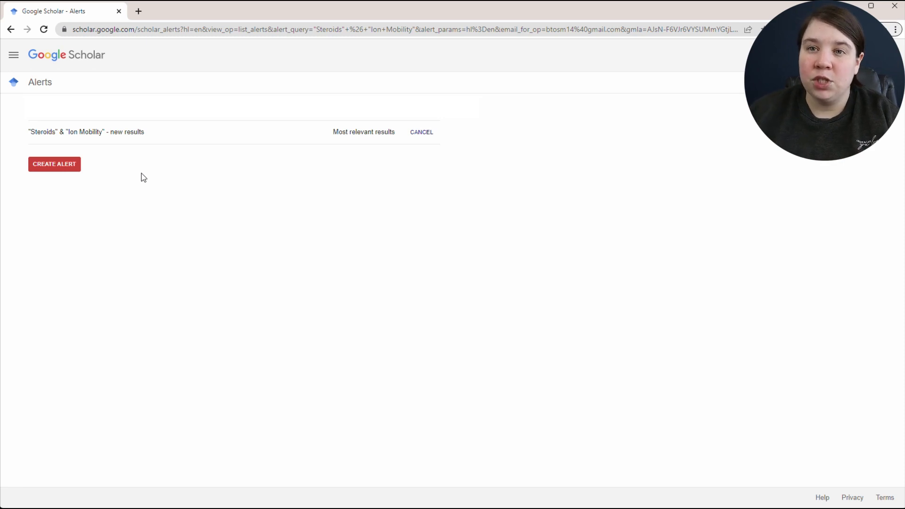
{"action": "left_click", "coordinate": [36, 54]}
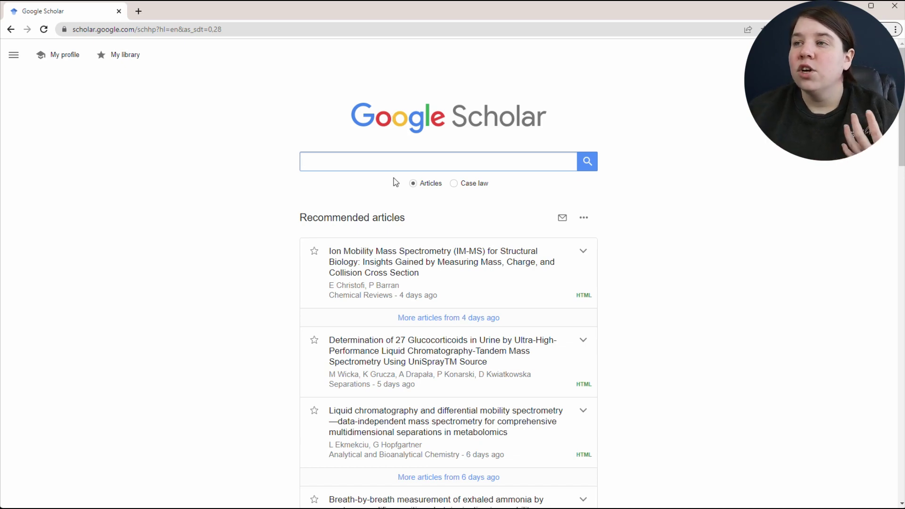
Rerun the recent search "Steroids and ion mobility separation" from the search suggestions.
{"action": "left_click", "coordinate": [389, 164]}
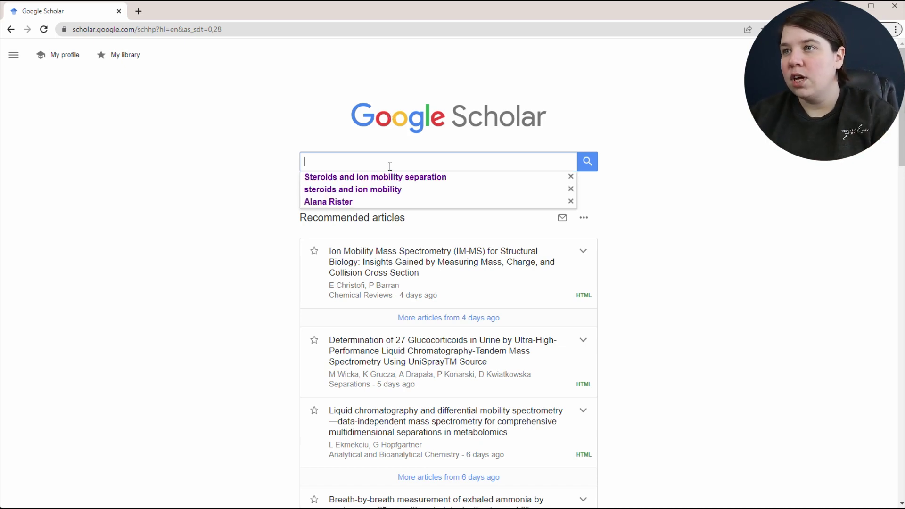
{"action": "left_click", "coordinate": [375, 177]}
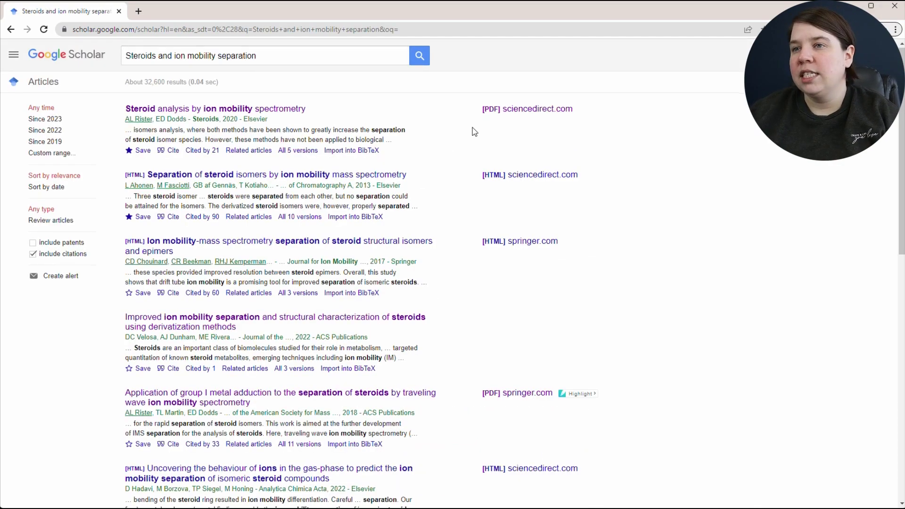
{"action": "scroll", "coordinate": [473, 129], "scroll_direction": "down", "scroll_amount": 5}
{"action": "scroll", "coordinate": [473, 128], "scroll_direction": "up", "scroll_amount": 5}
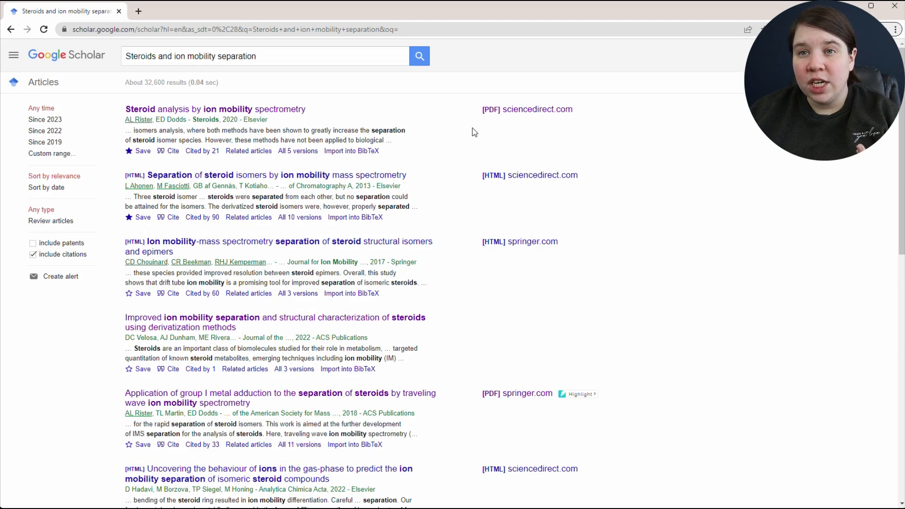
{"action": "scroll", "coordinate": [473, 128], "scroll_direction": "down", "scroll_amount": 3}
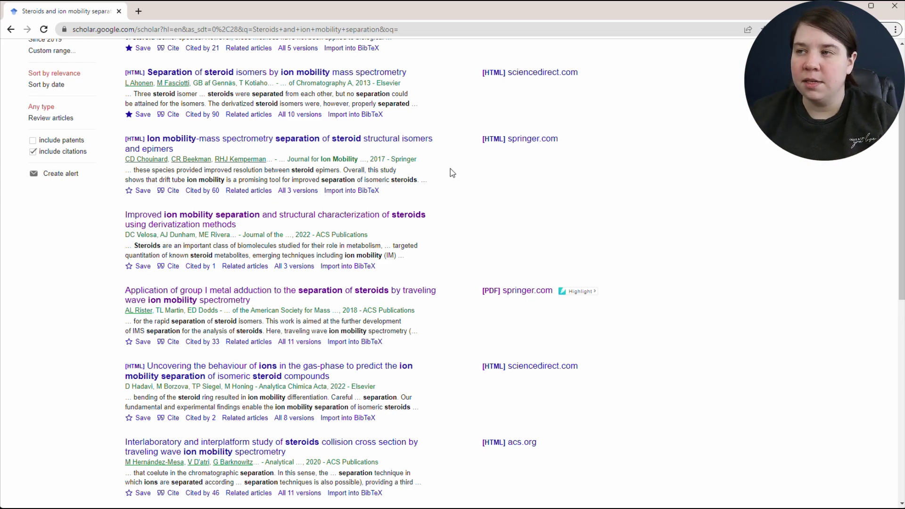
{"action": "scroll", "coordinate": [450, 172], "scroll_direction": "up", "scroll_amount": 3}
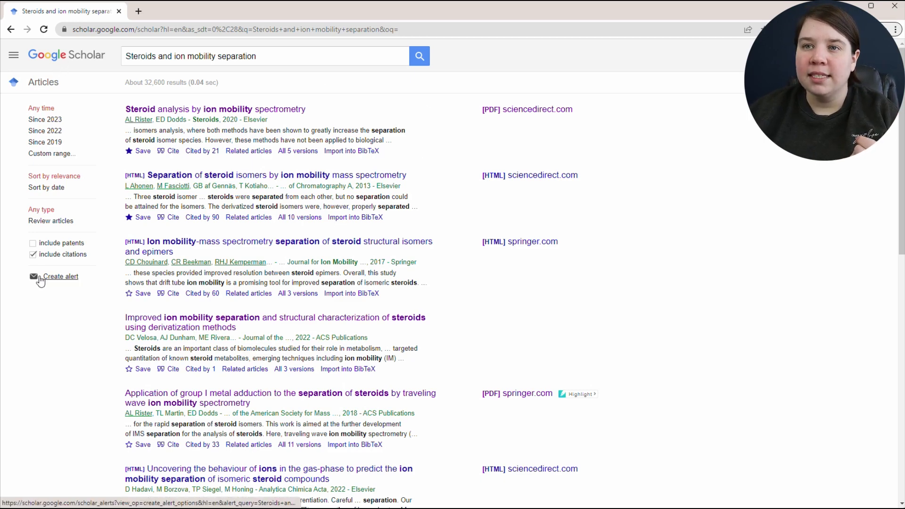
Save "Steroids and ion mobility separation" as a second alert, then begin cancelling the first.
{"action": "left_click", "coordinate": [58, 278]}
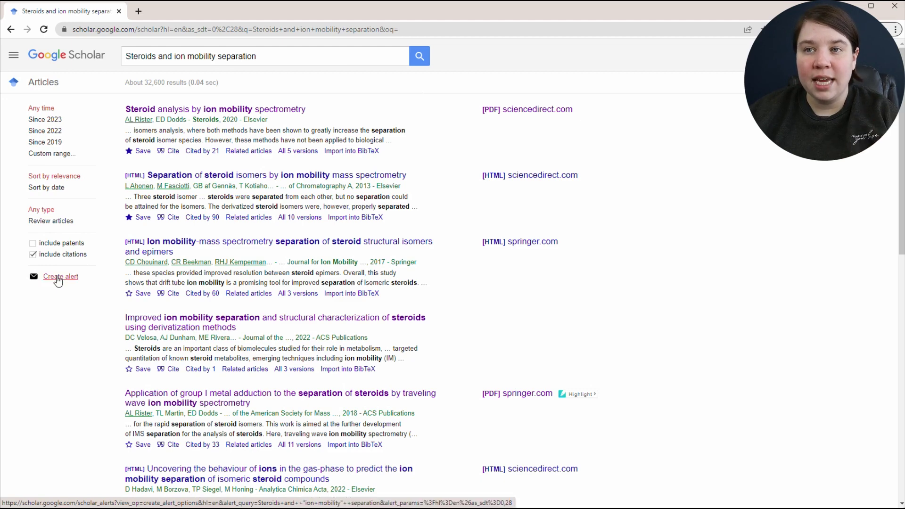
{"action": "left_click_drag", "start_coordinate": [29, 130], "coordinate": [148, 130]}
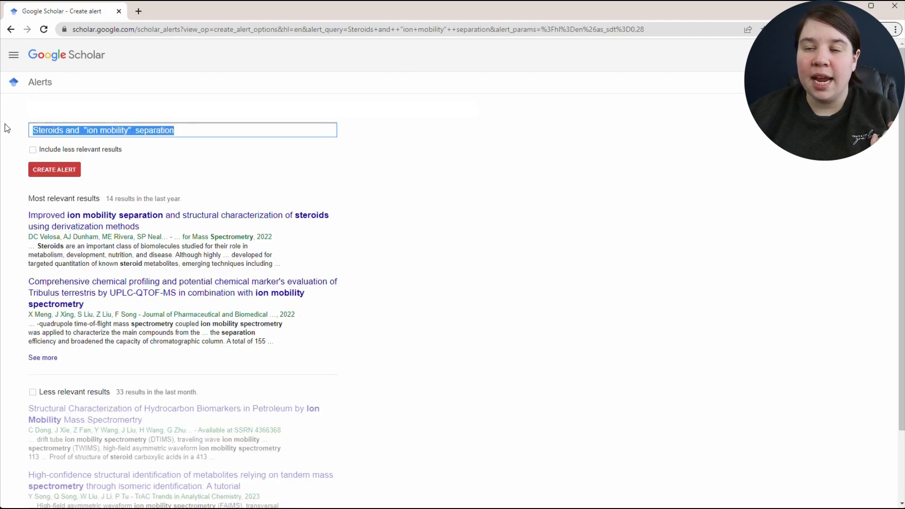
{"action": "left_click", "coordinate": [37, 130]}
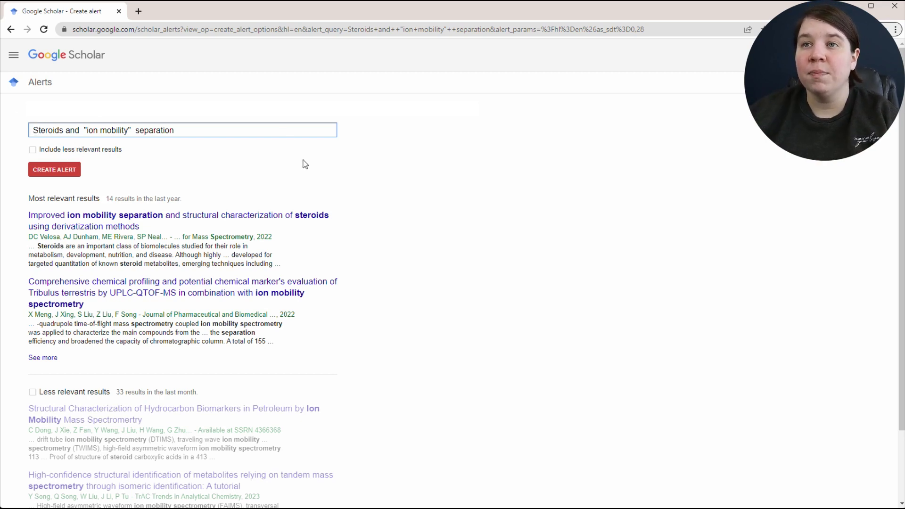
{"action": "scroll", "coordinate": [213, 319], "scroll_direction": "down", "scroll_amount": 2}
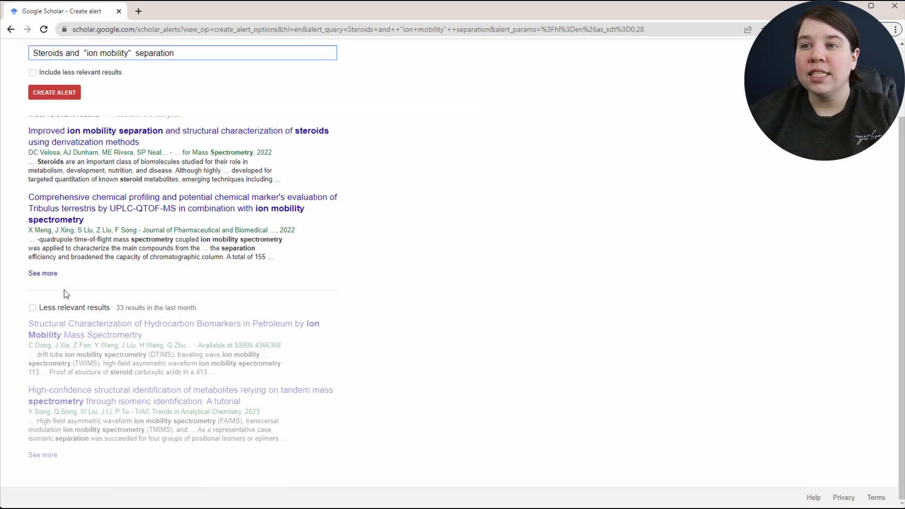
{"action": "scroll", "coordinate": [64, 290], "scroll_direction": "up", "scroll_amount": 2}
{"action": "scroll", "coordinate": [237, 388], "scroll_direction": "down", "scroll_amount": 2}
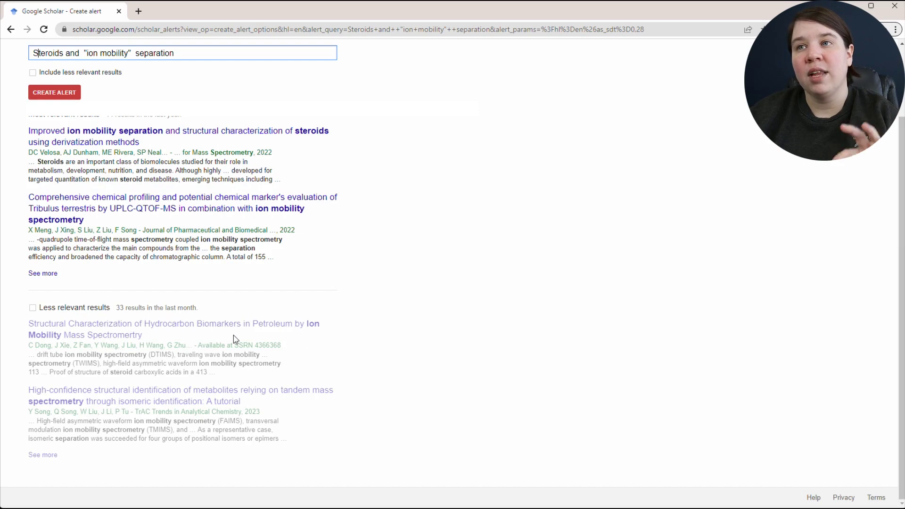
{"action": "scroll", "coordinate": [284, 283], "scroll_direction": "up", "scroll_amount": 2}
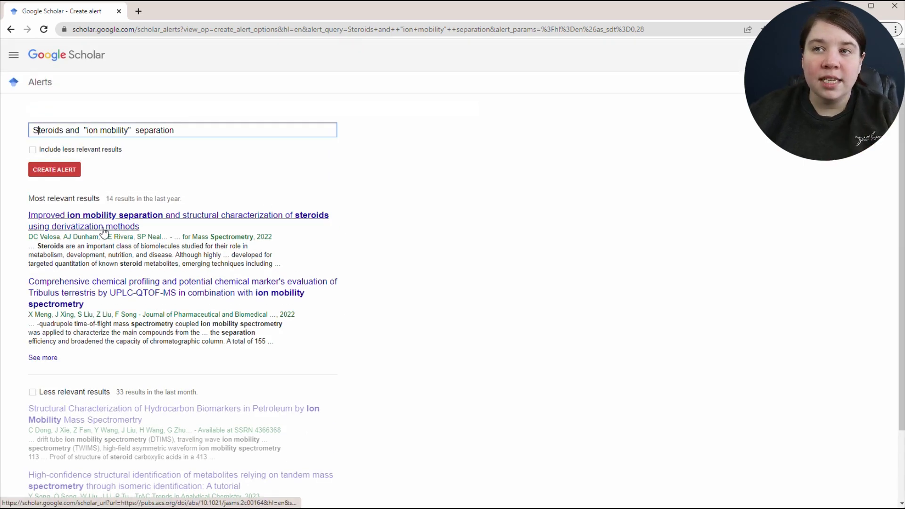
{"action": "left_click_drag", "start_coordinate": [107, 198], "coordinate": [154, 198]}
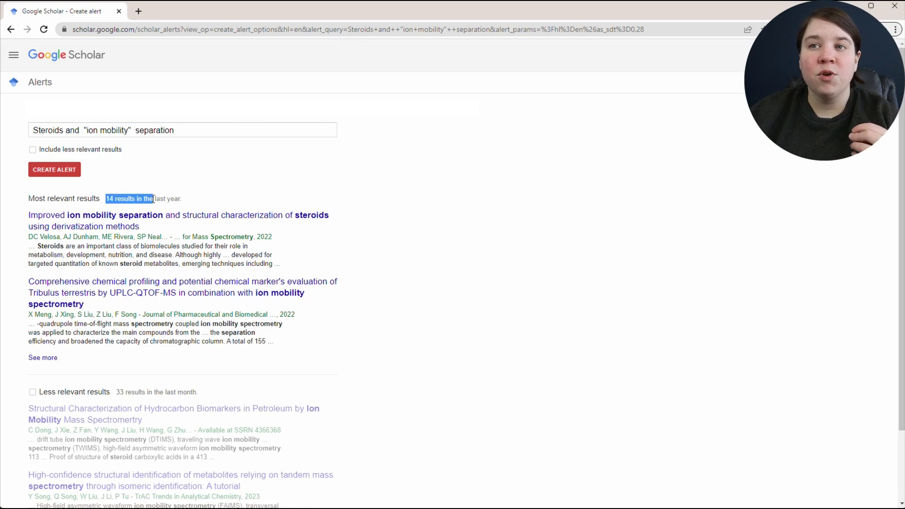
{"action": "left_click", "coordinate": [163, 209]}
{"action": "left_click", "coordinate": [54, 170]}
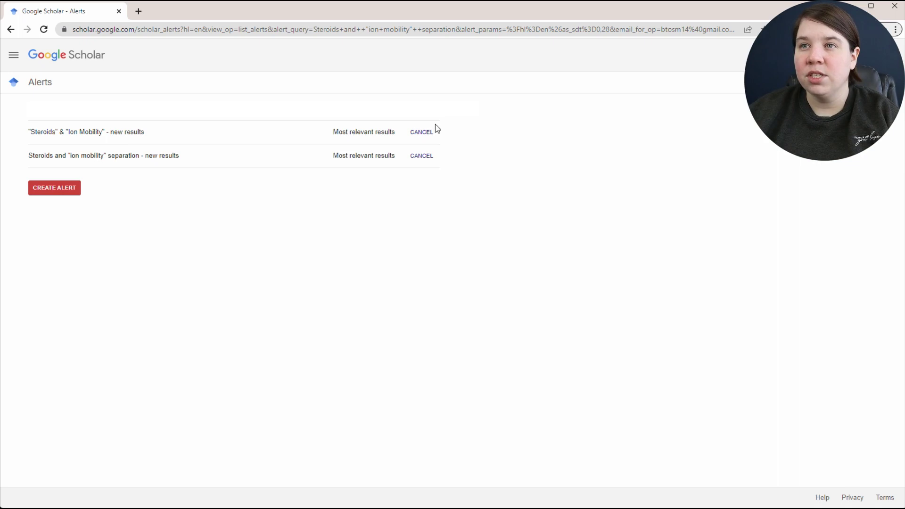
{"action": "left_click", "coordinate": [422, 132]}
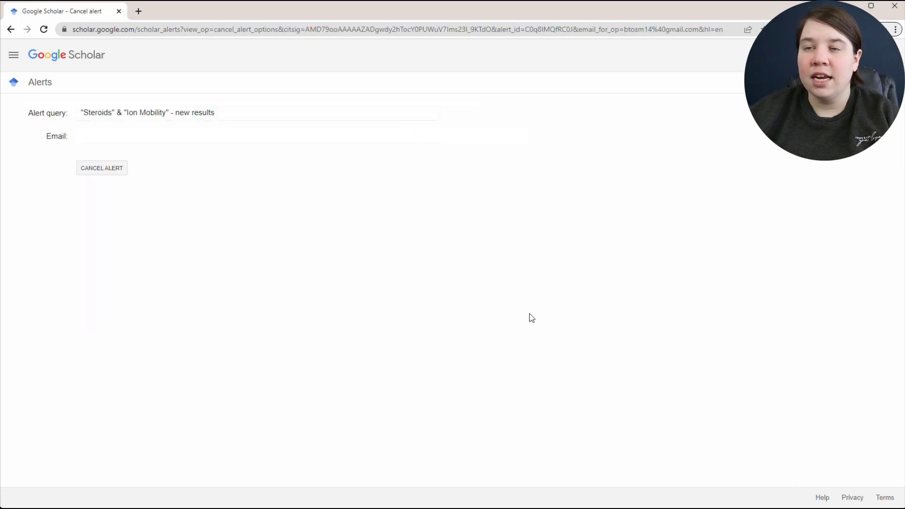
Confirm cancelling the "Steroids" & "Ion Mobility" alert with CANCEL ALERT.
{"action": "left_click", "coordinate": [101, 167]}
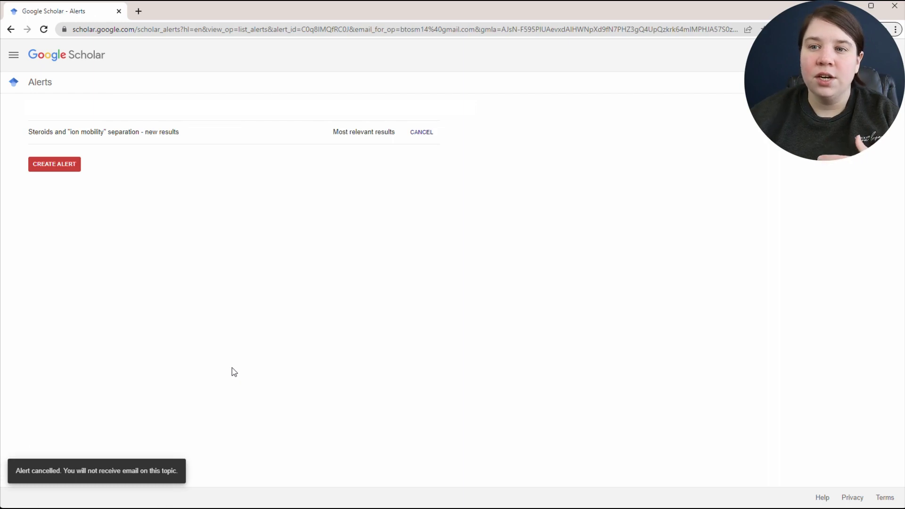